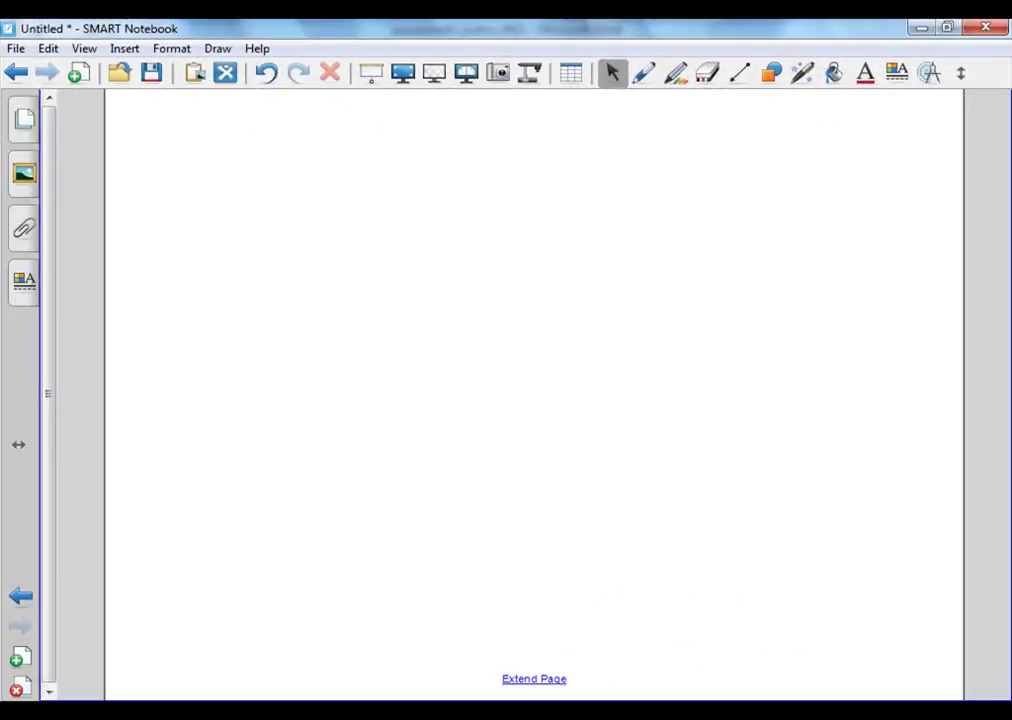
- Select the Pen tool for freehand drawing on the blank page
{"action": "left_click", "coordinate": [643, 72]}
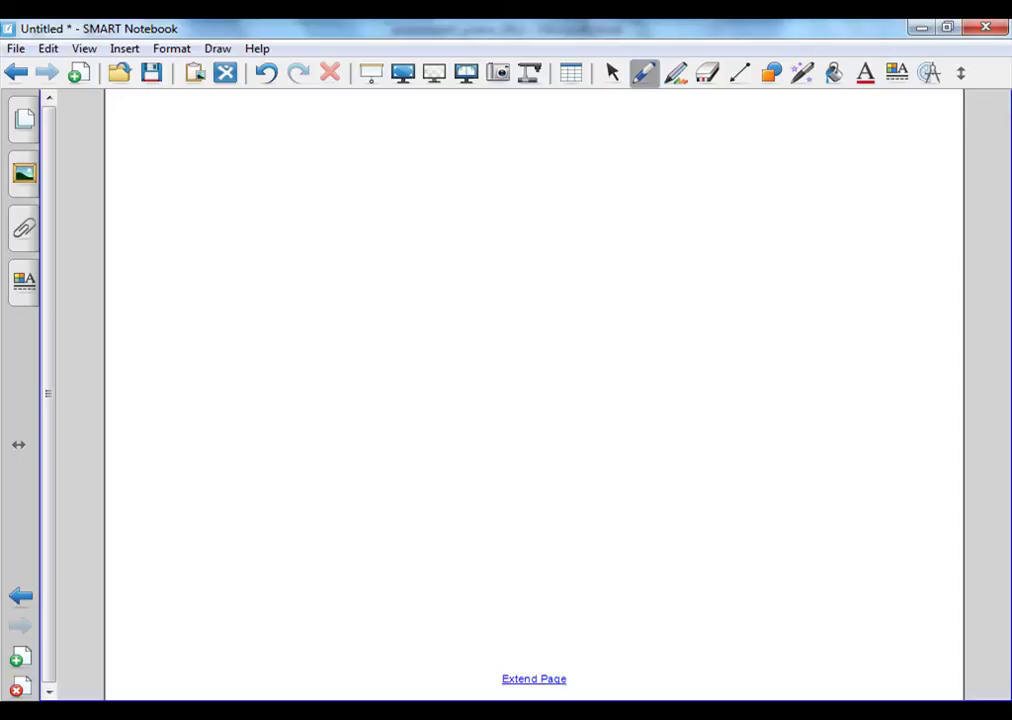
- Handwrite red letters U, P, D and I stacked down the left edge
{"action": "mouse_move", "coordinate": [136, 120]}
{"action": "left_mouse_down"}
{"action": "mouse_move", "coordinate": [163, 148]}
{"action": "mouse_move", "coordinate": [172, 118]}
{"action": "left_mouse_up"}
{"action": "mouse_move", "coordinate": [146, 190]}
{"action": "left_mouse_down"}
{"action": "mouse_move", "coordinate": [152, 268]}
{"action": "mouse_move", "coordinate": [186, 262]}
{"action": "mouse_move", "coordinate": [152, 273]}
{"action": "left_mouse_up"}
{"action": "left_click_drag", "start_coordinate": [166, 290], "coordinate": [172, 376]}
{"action": "left_click_drag", "start_coordinate": [141, 326], "coordinate": [211, 335]}
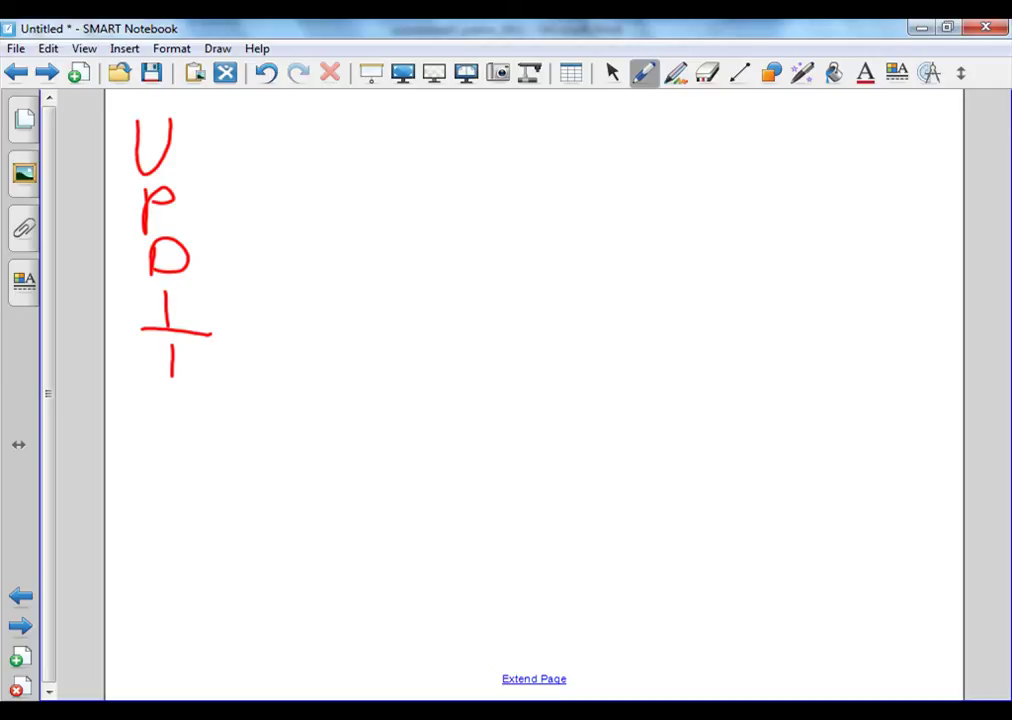
- Draw a red tilde after P and handwrite 'Feasibility', dotting its three i's
{"action": "mouse_move", "coordinate": [188, 205]}
{"action": "left_mouse_down"}
{"action": "mouse_move", "coordinate": [248, 198]}
{"action": "mouse_move", "coordinate": [315, 157]}
{"action": "mouse_move", "coordinate": [290, 212]}
{"action": "left_mouse_up"}
{"action": "mouse_move", "coordinate": [287, 186]}
{"action": "left_mouse_down"}
{"action": "mouse_move", "coordinate": [310, 183]}
{"action": "mouse_move", "coordinate": [335, 203]}
{"action": "mouse_move", "coordinate": [392, 199]}
{"action": "left_mouse_up"}
{"action": "mouse_move", "coordinate": [413, 172]}
{"action": "left_mouse_down"}
{"action": "mouse_move", "coordinate": [412, 198]}
{"action": "mouse_move", "coordinate": [438, 194]}
{"action": "left_mouse_up"}
{"action": "mouse_move", "coordinate": [473, 176]}
{"action": "left_mouse_down"}
{"action": "mouse_move", "coordinate": [472, 191]}
{"action": "mouse_move", "coordinate": [490, 196]}
{"action": "mouse_move", "coordinate": [506, 184]}
{"action": "mouse_move", "coordinate": [528, 196]}
{"action": "left_mouse_up"}
{"action": "mouse_move", "coordinate": [518, 172]}
{"action": "left_mouse_down"}
{"action": "mouse_move", "coordinate": [540, 170]}
{"action": "mouse_move", "coordinate": [548, 203]}
{"action": "left_mouse_up"}
{"action": "left_click", "coordinate": [420, 130]}
{"action": "left_click", "coordinate": [468, 130]}
{"action": "left_click", "coordinate": [525, 130]}
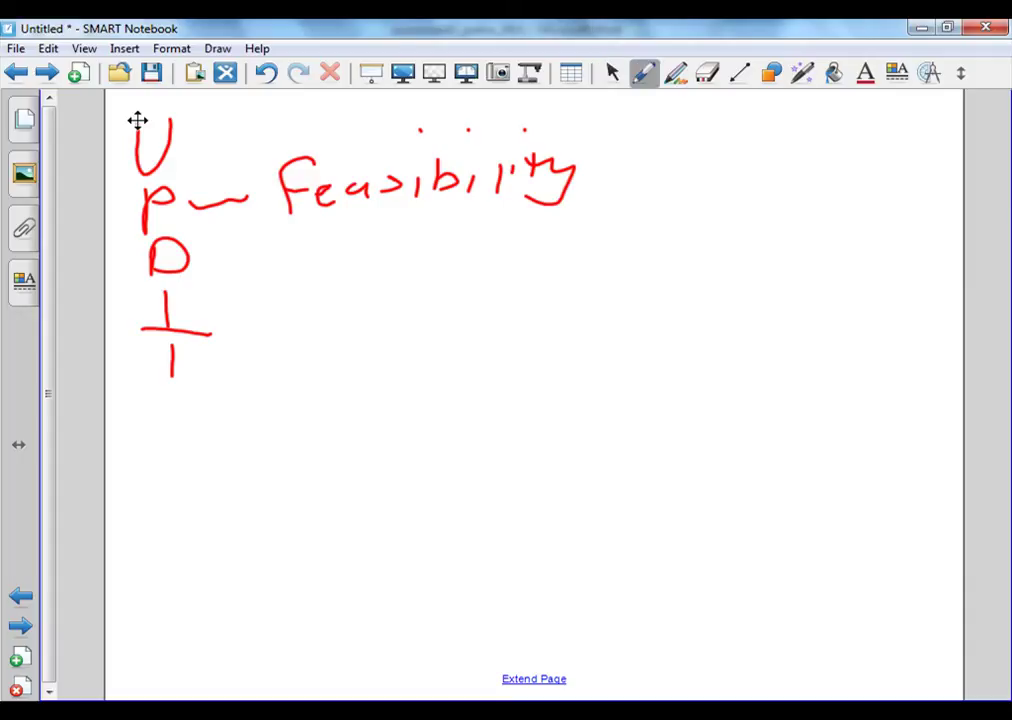
- Draw a green circle, square and arrow at right, with a handwritten label above the arrow
{"action": "mouse_move", "coordinate": [705, 228]}
{"action": "left_mouse_down"}
{"action": "mouse_move", "coordinate": [623, 282]}
{"action": "mouse_move", "coordinate": [690, 228]}
{"action": "left_mouse_up"}
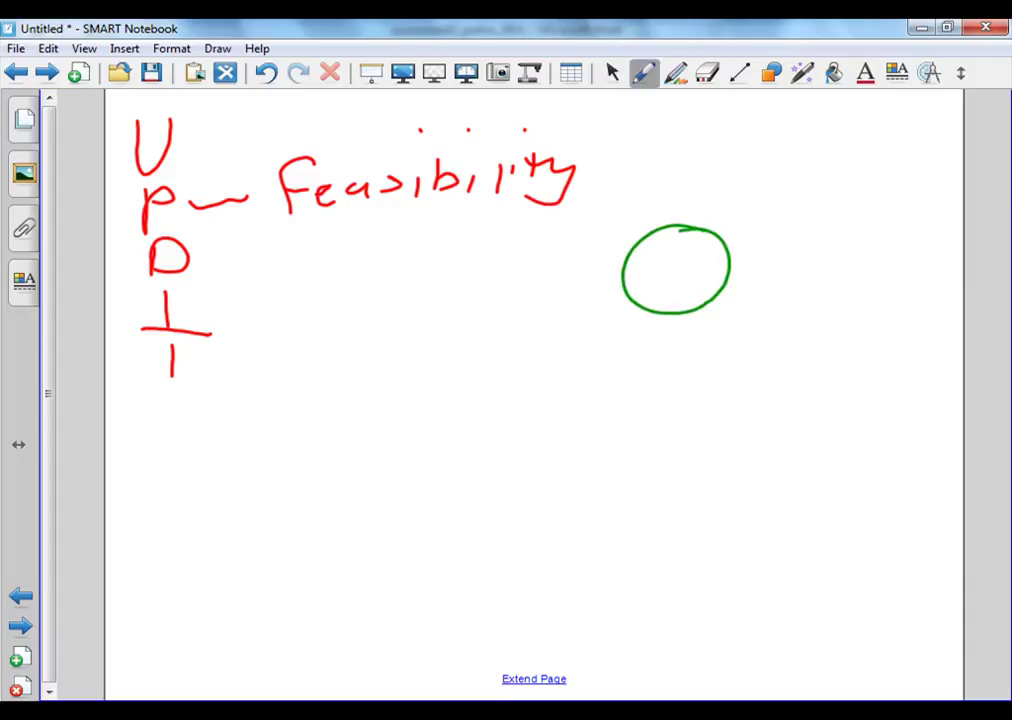
{"action": "mouse_move", "coordinate": [800, 237]}
{"action": "left_mouse_down"}
{"action": "mouse_move", "coordinate": [806, 318]}
{"action": "mouse_move", "coordinate": [904, 237]}
{"action": "mouse_move", "coordinate": [810, 235]}
{"action": "left_mouse_up"}
{"action": "mouse_move", "coordinate": [727, 348]}
{"action": "left_mouse_down"}
{"action": "mouse_move", "coordinate": [850, 362]}
{"action": "mouse_move", "coordinate": [852, 343]}
{"action": "left_mouse_up"}
{"action": "left_click_drag", "start_coordinate": [908, 366], "coordinate": [840, 381]}
{"action": "mouse_move", "coordinate": [743, 306]}
{"action": "left_mouse_down"}
{"action": "mouse_move", "coordinate": [746, 338]}
{"action": "mouse_move", "coordinate": [832, 342]}
{"action": "mouse_move", "coordinate": [874, 334]}
{"action": "mouse_move", "coordinate": [884, 318]}
{"action": "left_mouse_up"}
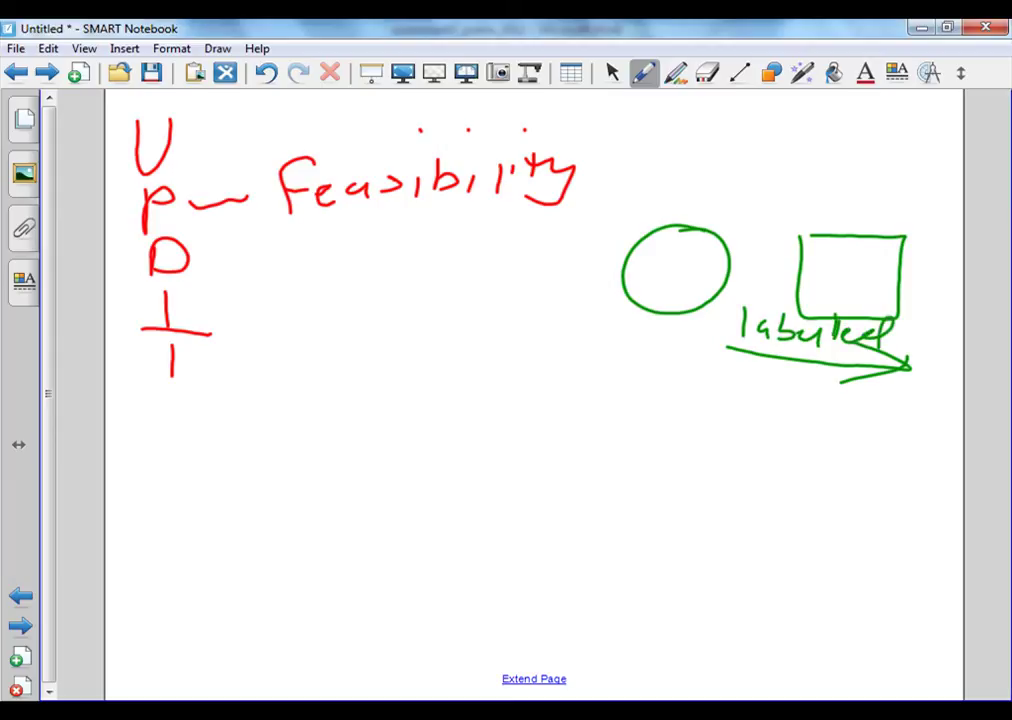
- Draw a large green circle, handwrite 'Website VCC' inside it, and return to selecting
{"action": "mouse_move", "coordinate": [571, 434]}
{"action": "left_mouse_down"}
{"action": "mouse_move", "coordinate": [520, 411]}
{"action": "mouse_move", "coordinate": [468, 578]}
{"action": "mouse_move", "coordinate": [603, 524]}
{"action": "mouse_move", "coordinate": [572, 432]}
{"action": "left_mouse_up"}
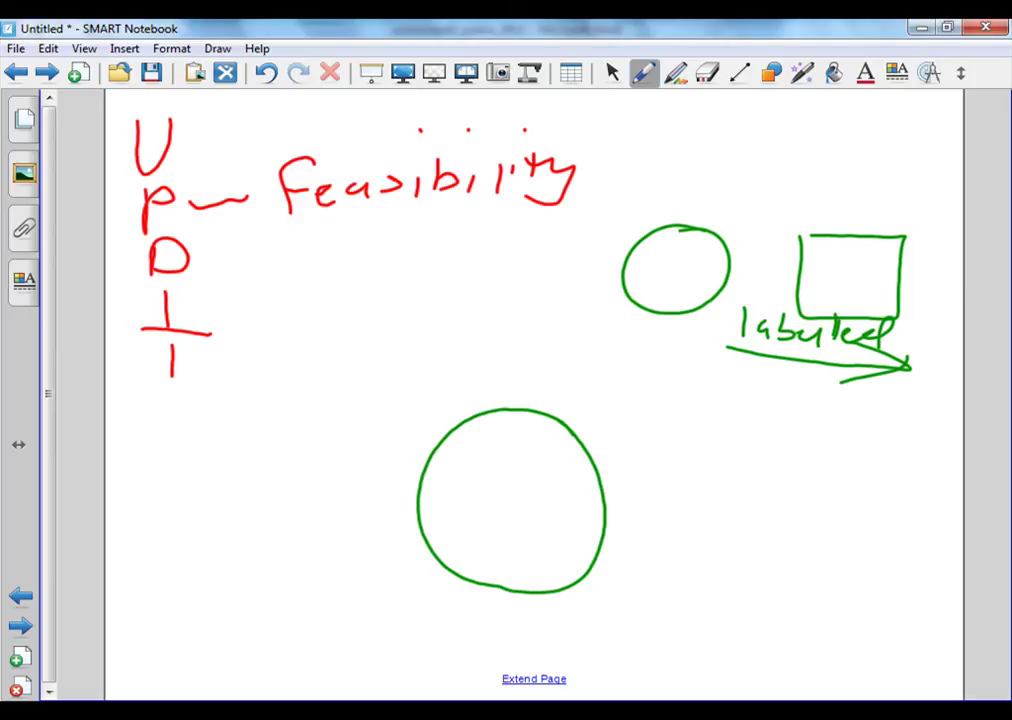
{"action": "mouse_move", "coordinate": [449, 443]}
{"action": "left_mouse_down"}
{"action": "mouse_move", "coordinate": [451, 458]}
{"action": "mouse_move", "coordinate": [530, 462]}
{"action": "left_mouse_up"}
{"action": "mouse_move", "coordinate": [546, 440]}
{"action": "left_mouse_down"}
{"action": "mouse_move", "coordinate": [547, 468]}
{"action": "mouse_move", "coordinate": [558, 448]}
{"action": "mouse_move", "coordinate": [574, 462]}
{"action": "left_mouse_up"}
{"action": "left_click", "coordinate": [521, 427]}
{"action": "left_click_drag", "start_coordinate": [451, 474], "coordinate": [527, 496]}
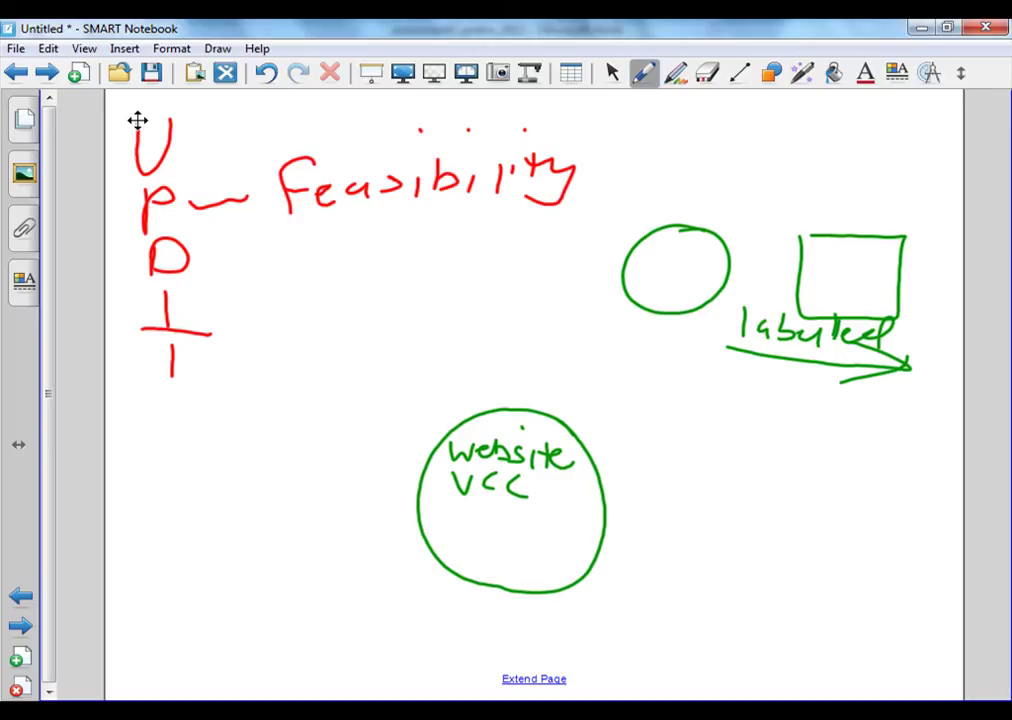
{"action": "key", "text": "Escape"}
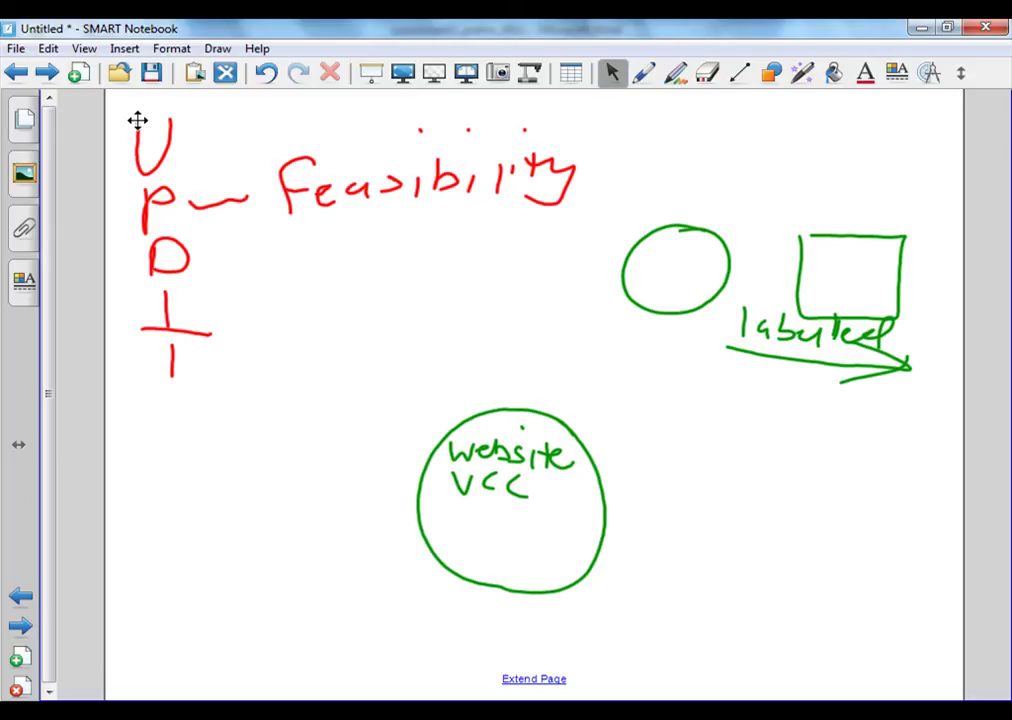
- Return to the pen and draw a green rectangle left of centre
{"action": "left_click_drag", "start_coordinate": [373, 356], "coordinate": [287, 281]}
{"action": "key", "text": "p"}
{"action": "mouse_move", "coordinate": [305, 268]}
{"action": "left_mouse_down"}
{"action": "mouse_move", "coordinate": [304, 342]}
{"action": "mouse_move", "coordinate": [416, 352]}
{"action": "mouse_move", "coordinate": [306, 268]}
{"action": "left_mouse_up"}
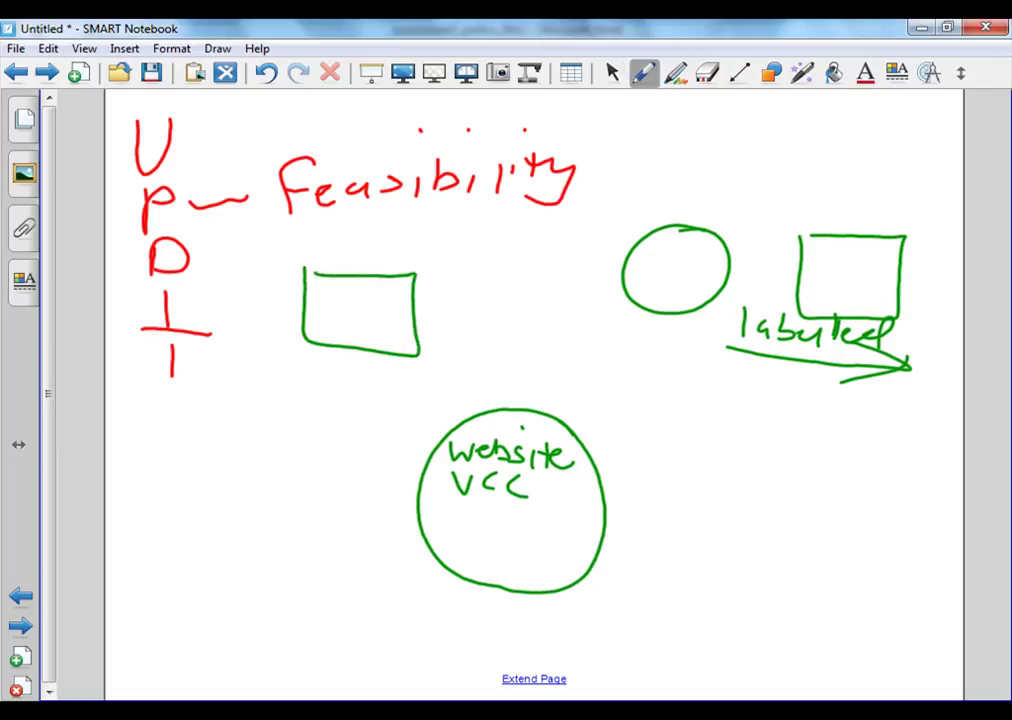
- Handwrite '- external entities' beside the green rectangle
{"action": "mouse_move", "coordinate": [445, 292]}
{"action": "left_mouse_down"}
{"action": "mouse_move", "coordinate": [472, 294]}
{"action": "mouse_move", "coordinate": [505, 321]}
{"action": "mouse_move", "coordinate": [632, 318]}
{"action": "mouse_move", "coordinate": [637, 337]}
{"action": "left_mouse_up"}
{"action": "mouse_move", "coordinate": [510, 344]}
{"action": "left_mouse_down"}
{"action": "mouse_move", "coordinate": [504, 352]}
{"action": "mouse_move", "coordinate": [633, 351]}
{"action": "left_mouse_up"}
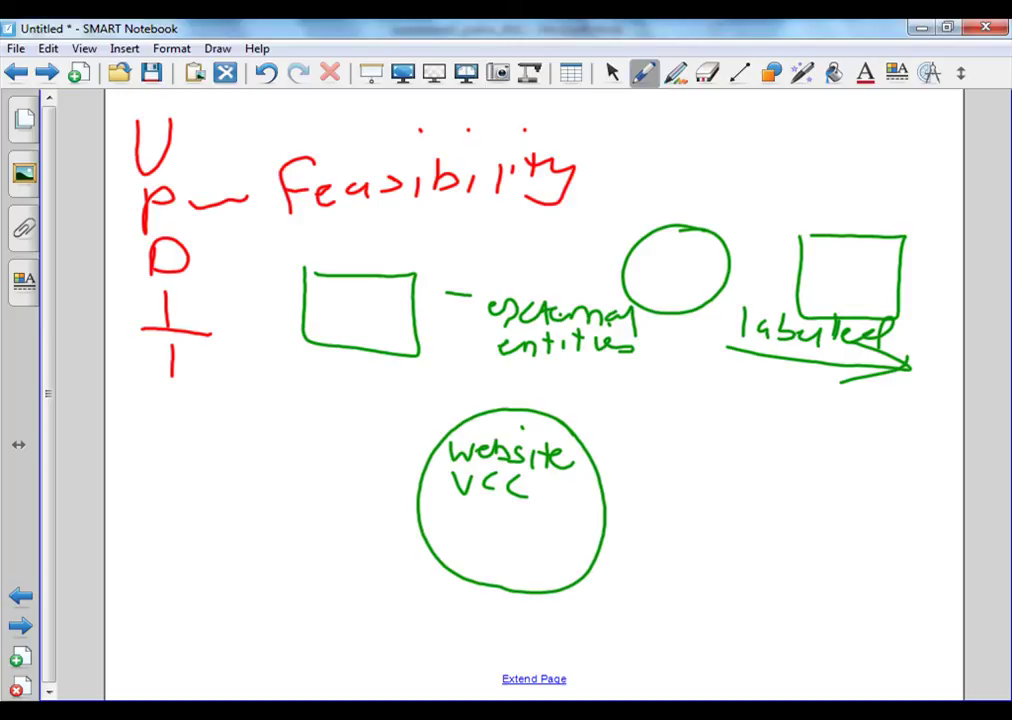
{"action": "left_click_drag", "start_coordinate": [515, 290], "coordinate": [535, 322]}
- Draw green arrows both ways between rectangle and circle, then write a blue 'web' label inside the rectangle
{"action": "mouse_move", "coordinate": [305, 354]}
{"action": "left_mouse_down"}
{"action": "mouse_move", "coordinate": [328, 474]}
{"action": "mouse_move", "coordinate": [407, 510]}
{"action": "mouse_move", "coordinate": [384, 521]}
{"action": "left_mouse_up"}
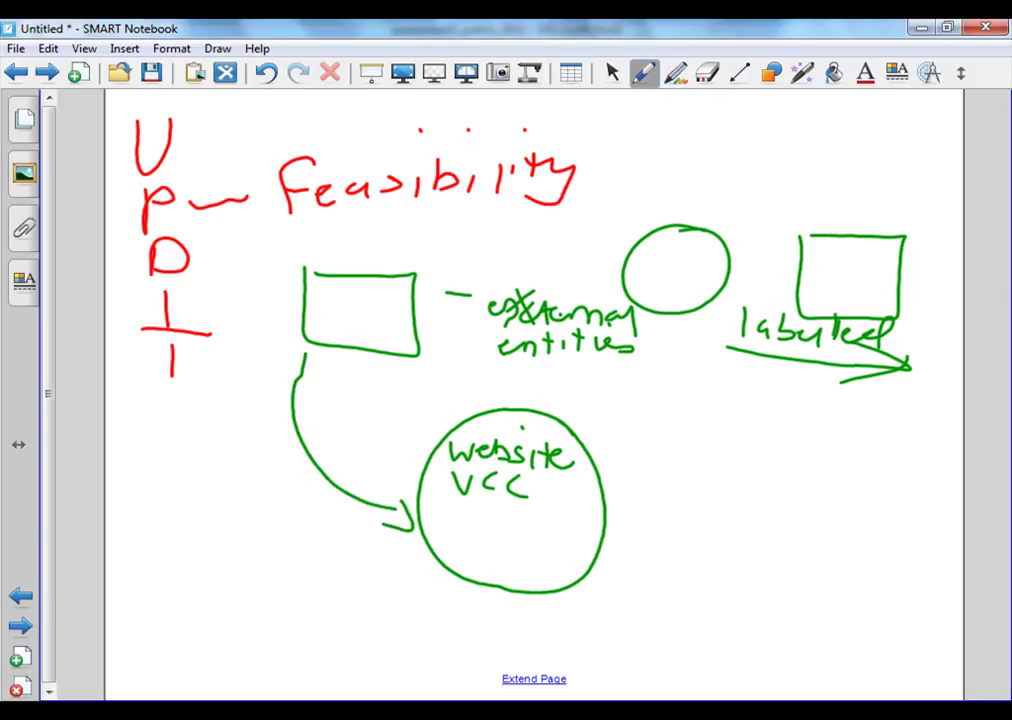
{"action": "left_click_drag", "start_coordinate": [430, 457], "coordinate": [395, 384]}
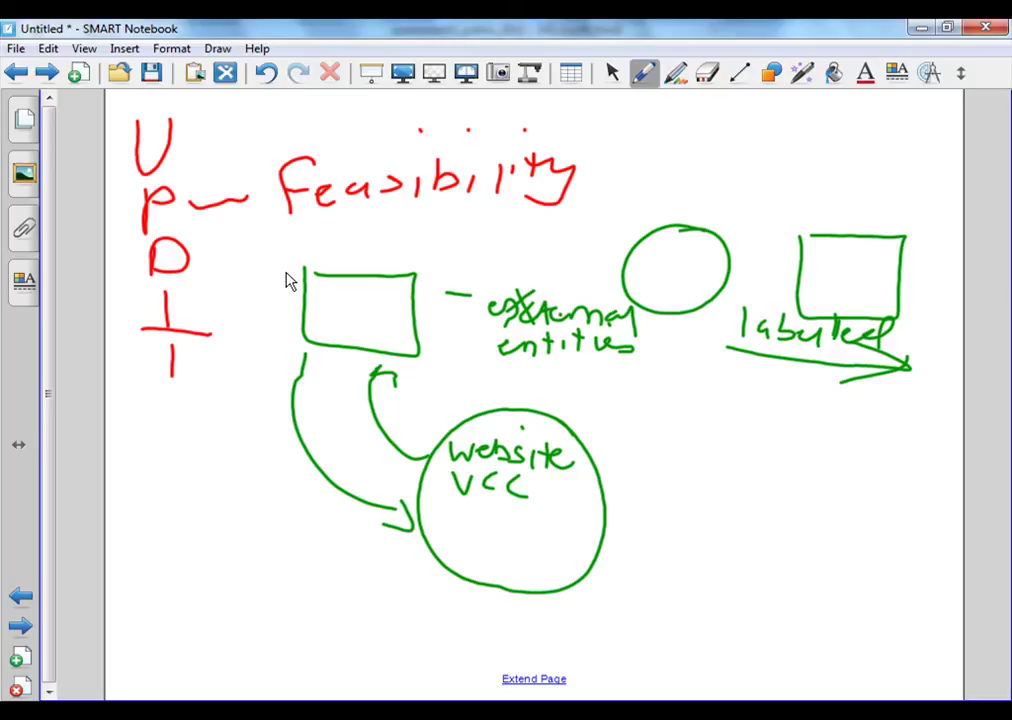
{"action": "left_click_drag", "start_coordinate": [335, 303], "coordinate": [410, 337]}
{"action": "mouse_move", "coordinate": [346, 339]}
{"action": "left_mouse_down"}
{"action": "mouse_move", "coordinate": [336, 350]}
{"action": "mouse_move", "coordinate": [404, 357]}
{"action": "mouse_move", "coordinate": [366, 352]}
{"action": "left_mouse_up"}
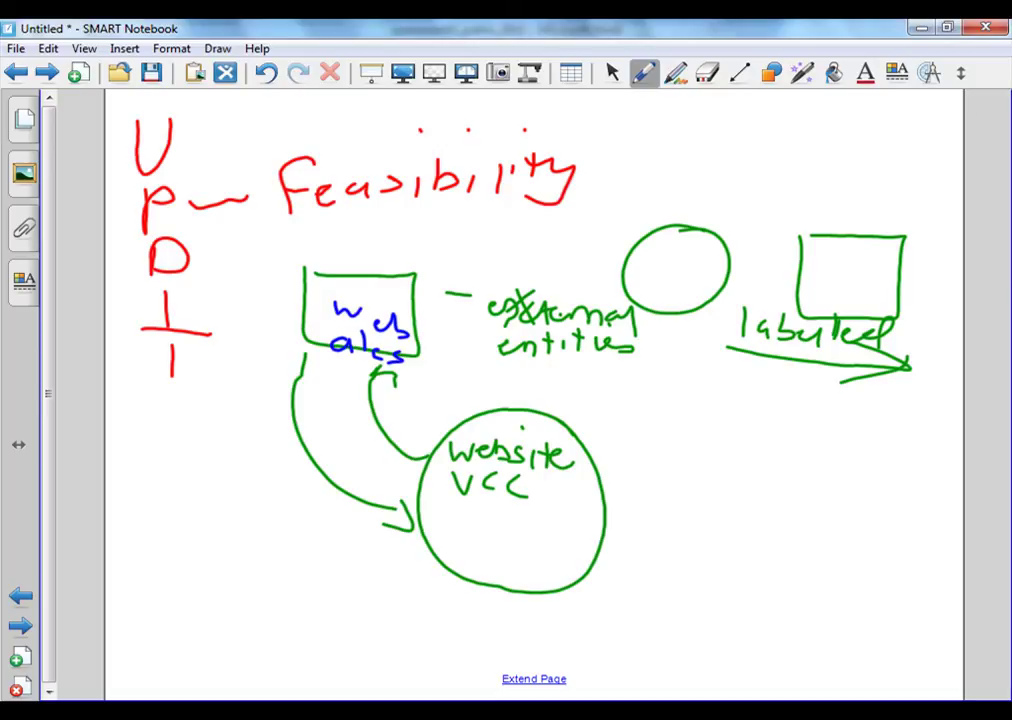
- Trace blue curves alongside the downward and upward green arrows
{"action": "mouse_move", "coordinate": [317, 383]}
{"action": "left_mouse_down"}
{"action": "mouse_move", "coordinate": [308, 423]}
{"action": "mouse_move", "coordinate": [377, 495]}
{"action": "left_mouse_up"}
{"action": "mouse_move", "coordinate": [294, 384]}
{"action": "left_mouse_down"}
{"action": "mouse_move", "coordinate": [291, 450]}
{"action": "mouse_move", "coordinate": [352, 528]}
{"action": "left_mouse_up"}
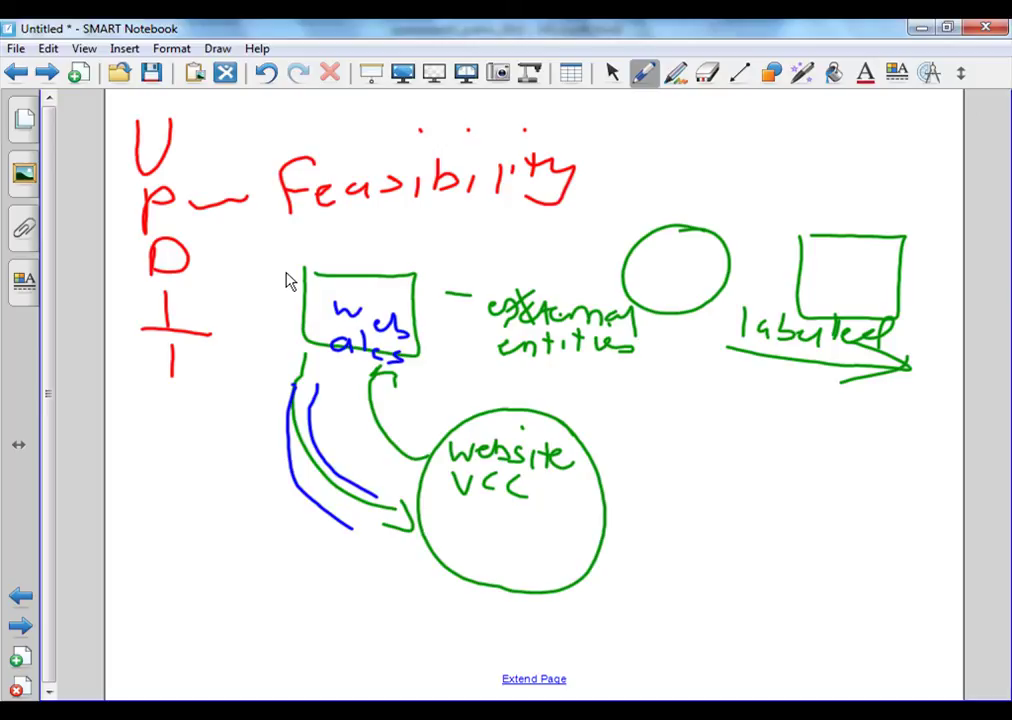
{"action": "left_click_drag", "start_coordinate": [402, 396], "coordinate": [430, 432]}
{"action": "left_click_drag", "start_coordinate": [367, 394], "coordinate": [405, 462]}
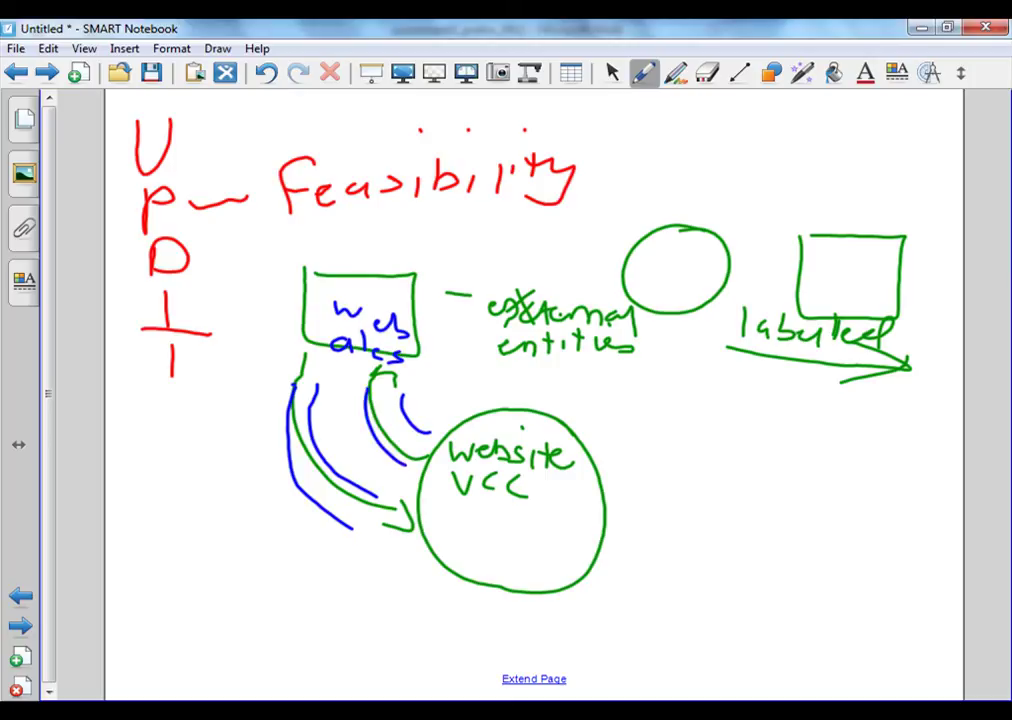
- Draw a blue box bottom-left joined by a line, and a right box with two-way arrows
{"action": "left_click_drag", "start_coordinate": [429, 562], "coordinate": [341, 618]}
{"action": "mouse_move", "coordinate": [308, 578]}
{"action": "left_mouse_down"}
{"action": "mouse_move", "coordinate": [275, 665]}
{"action": "mouse_move", "coordinate": [320, 590]}
{"action": "left_mouse_up"}
{"action": "left_click_drag", "start_coordinate": [612, 488], "coordinate": [750, 482]}
{"action": "mouse_move", "coordinate": [765, 435]}
{"action": "left_mouse_down"}
{"action": "mouse_move", "coordinate": [877, 463]}
{"action": "mouse_move", "coordinate": [760, 431]}
{"action": "left_mouse_up"}
{"action": "left_click_drag", "start_coordinate": [628, 467], "coordinate": [624, 501]}
{"action": "mouse_move", "coordinate": [693, 521]}
{"action": "left_mouse_down"}
{"action": "mouse_move", "coordinate": [722, 548]}
{"action": "mouse_move", "coordinate": [598, 537]}
{"action": "left_mouse_up"}
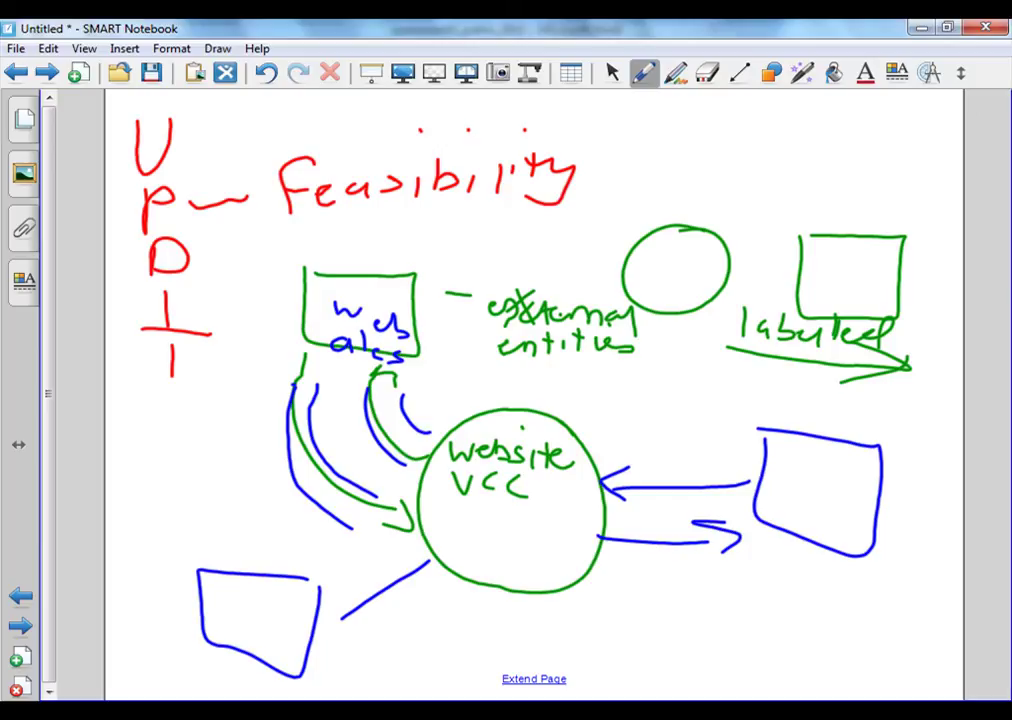